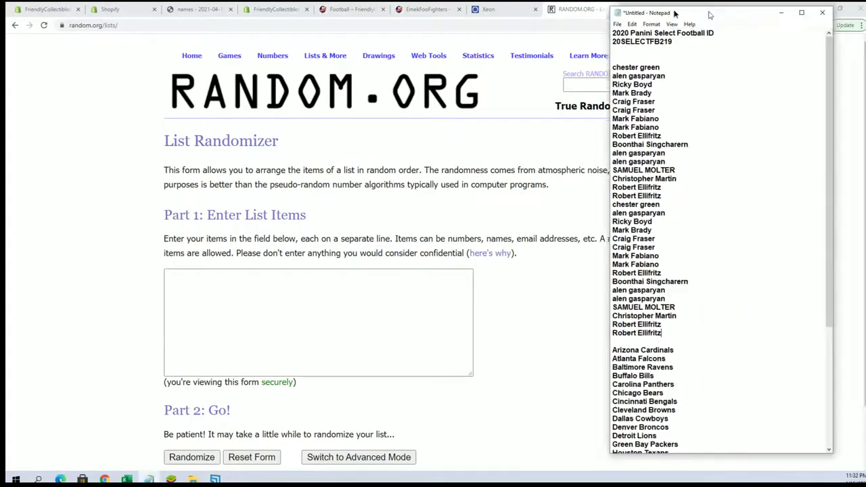
Copy the full block of owner names from the Notepad list and paste it into the List Randomizer's items field
left_click_drag(709, 15, 572, 31)
left_click_drag(539, 351, 476, 82)
right_click(518, 111)
left_click(555, 142)
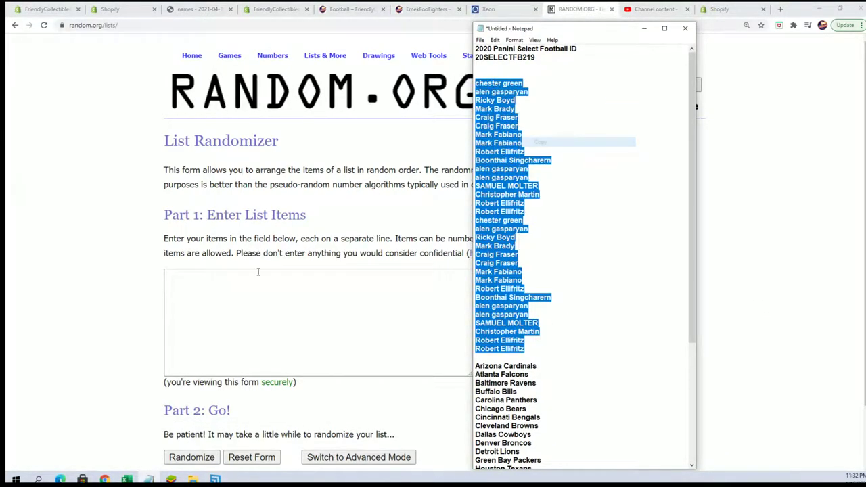
left_click(257, 271)
right_click(212, 276)
left_click(258, 347)
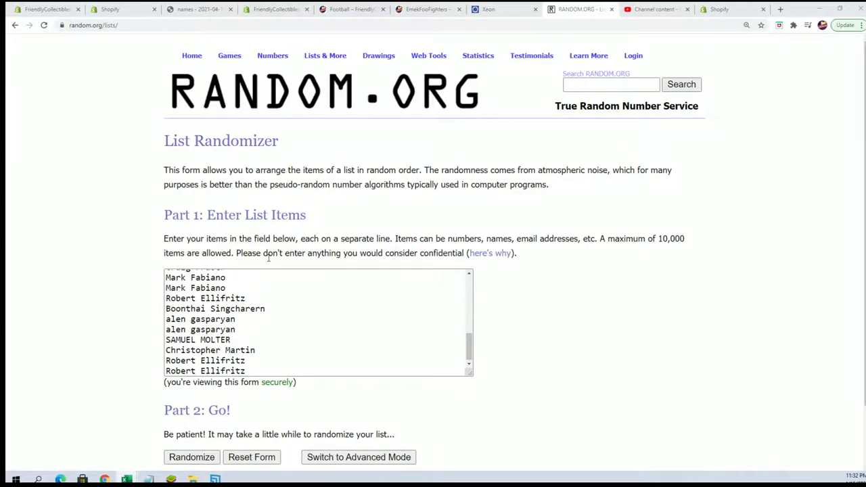
Randomize the owner names list seven times in total
scroll(491, 331, "down", 1)
left_click(192, 388)
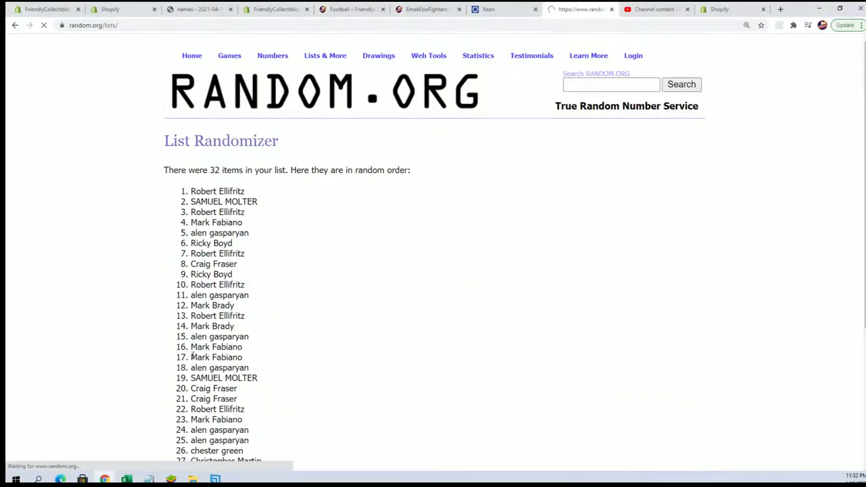
scroll(193, 357, "down", 3)
left_click(178, 390)
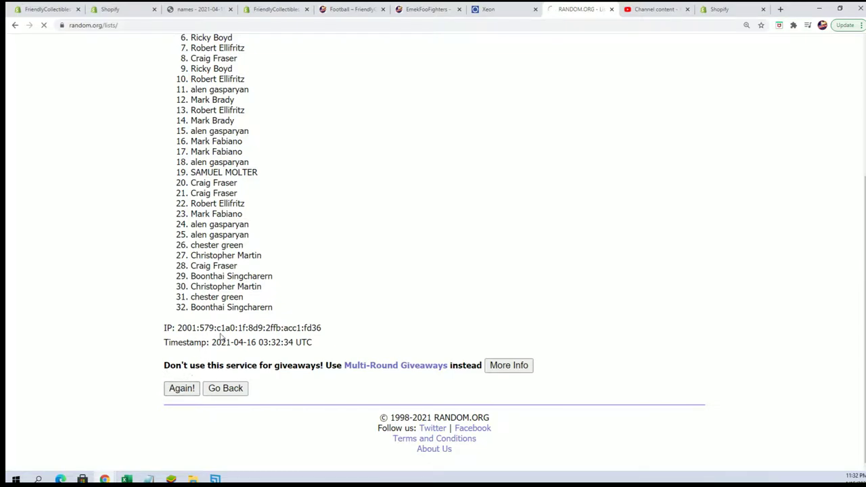
left_click(178, 391)
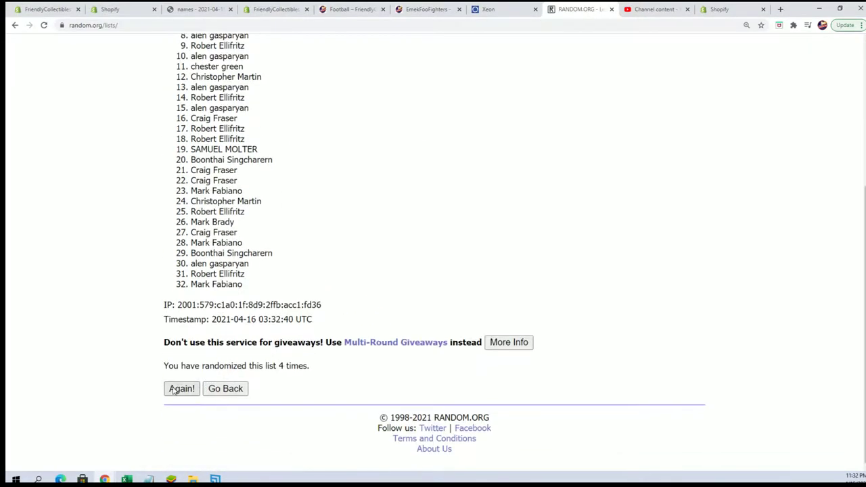
left_click(181, 388)
left_click(180, 389)
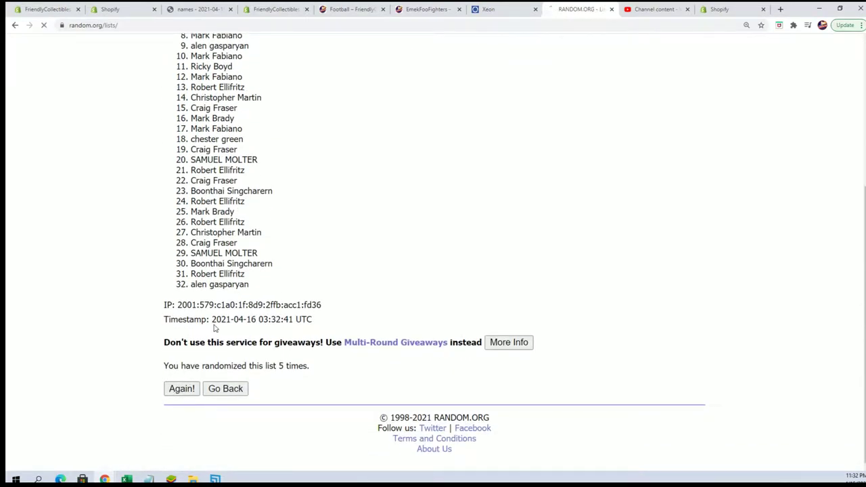
left_click(183, 388)
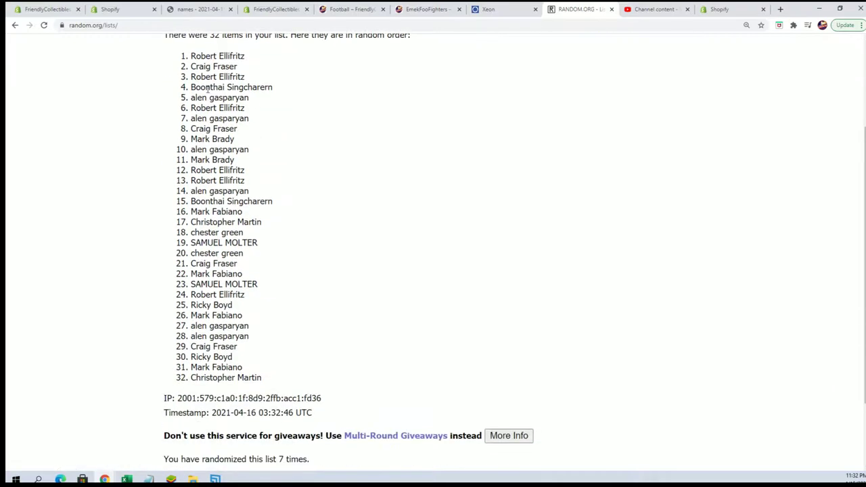
Copy the 32 randomized owner names and paste them as Text into the Alpha NFL workbook in Excel, starting at cell A2
left_click_drag(190, 54, 281, 359)
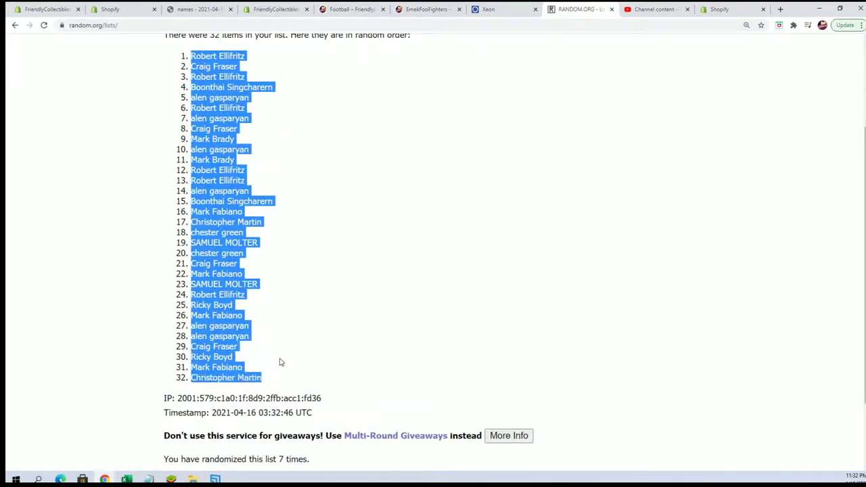
right_click(236, 273)
left_click(252, 281)
left_click(126, 479)
left_click(498, 128)
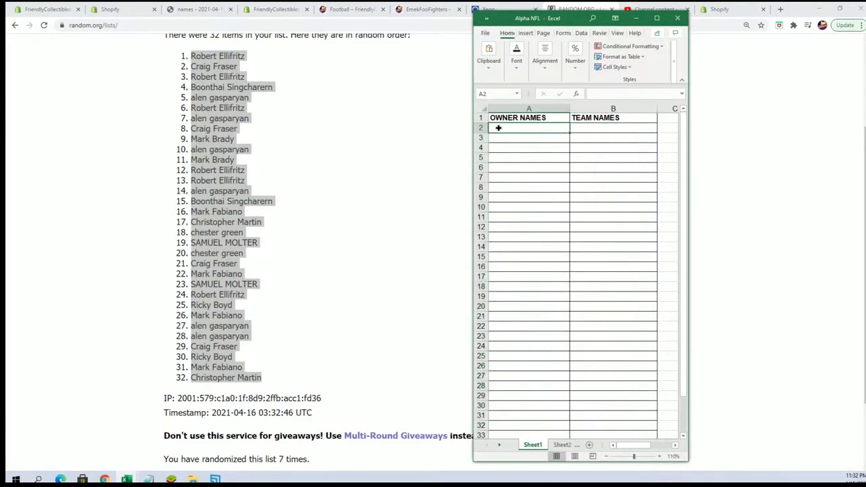
right_click(498, 128)
left_click(520, 189)
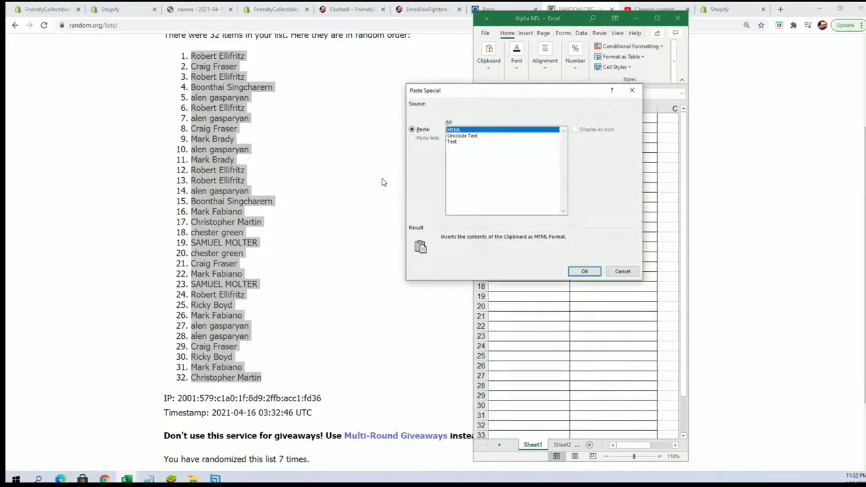
left_click(452, 142)
left_click(584, 271)
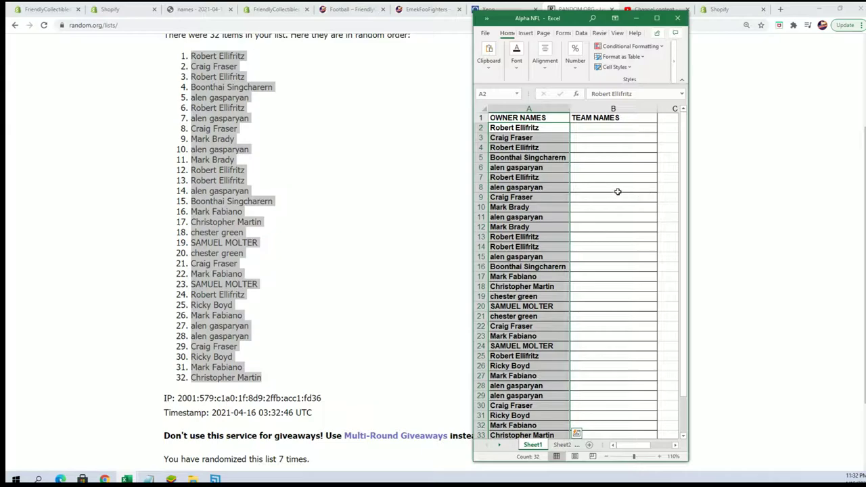
Select cell B2 under TEAM NAMES, minimize the workbook, and open a fresh List Randomizer form in the browser
left_click(604, 128)
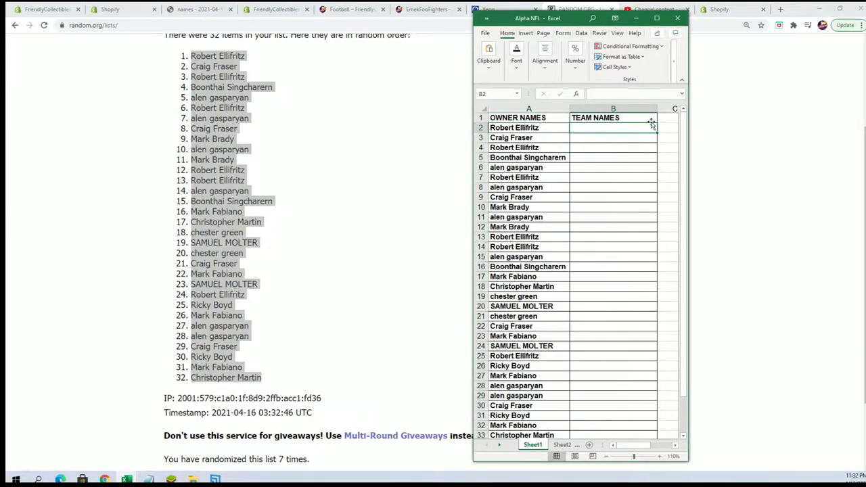
left_click(635, 19)
scroll(404, 129, "up", 2)
mouse_move(305, 54)
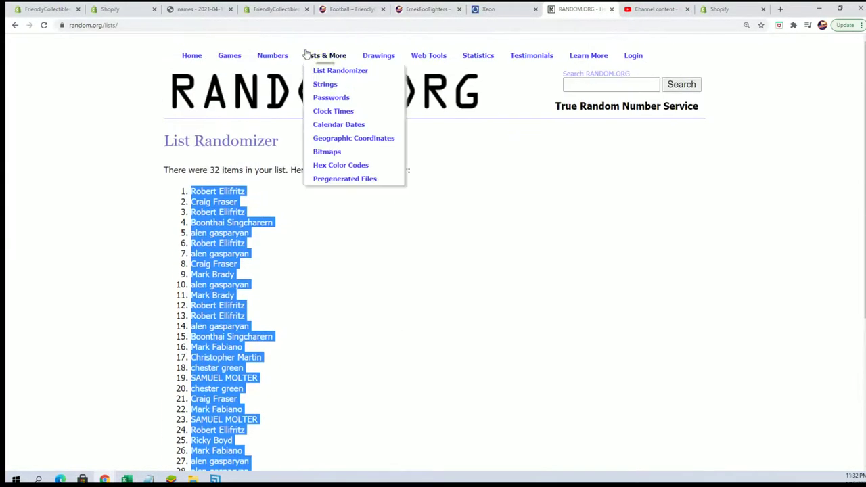
left_click(325, 72)
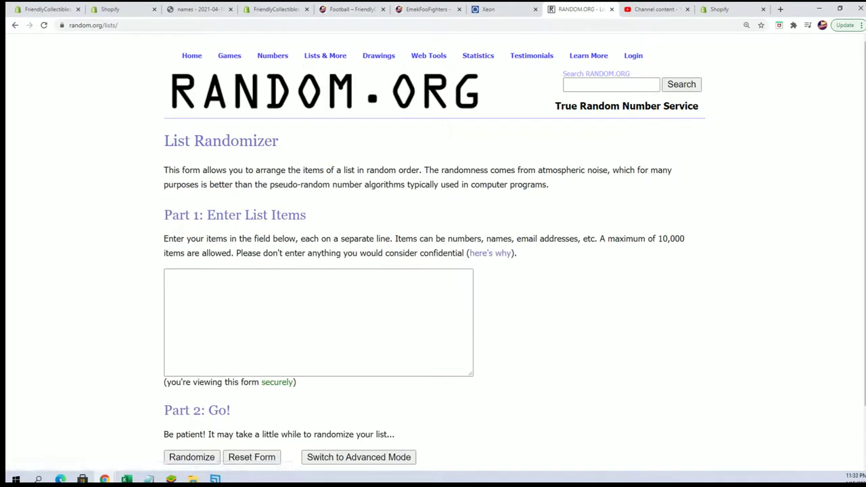
Copy the NFL team list from Arizona Cardinals to Washington Redskins in Notepad and paste it into the List Randomizer's items field
key("alt+Tab")
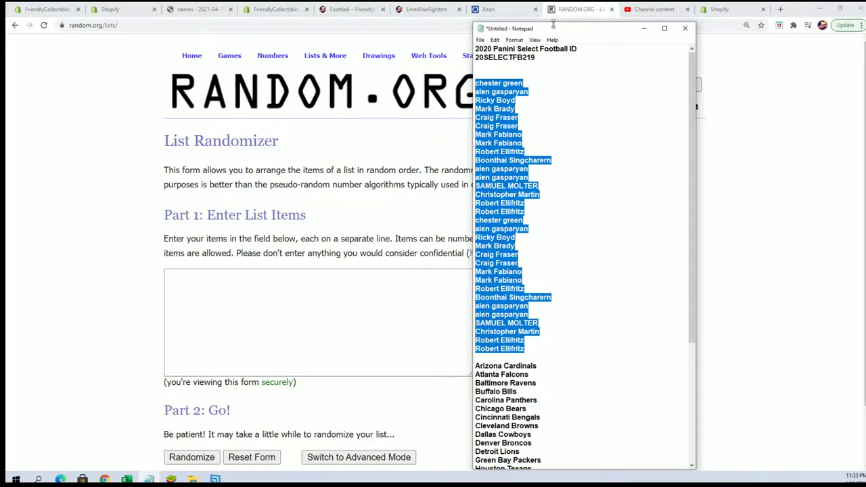
left_click_drag(554, 24, 567, 4)
scroll(570, 278, "down", 5)
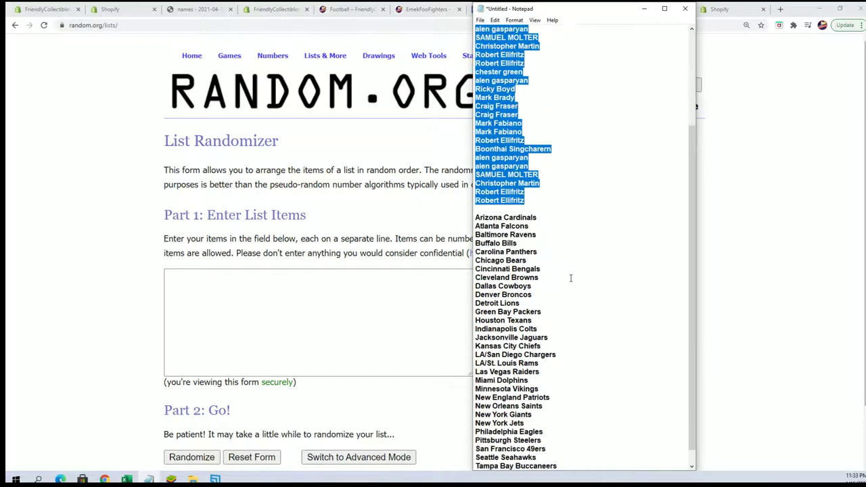
scroll(570, 278, "down", 1)
left_click_drag(552, 467, 475, 201)
right_click(483, 206)
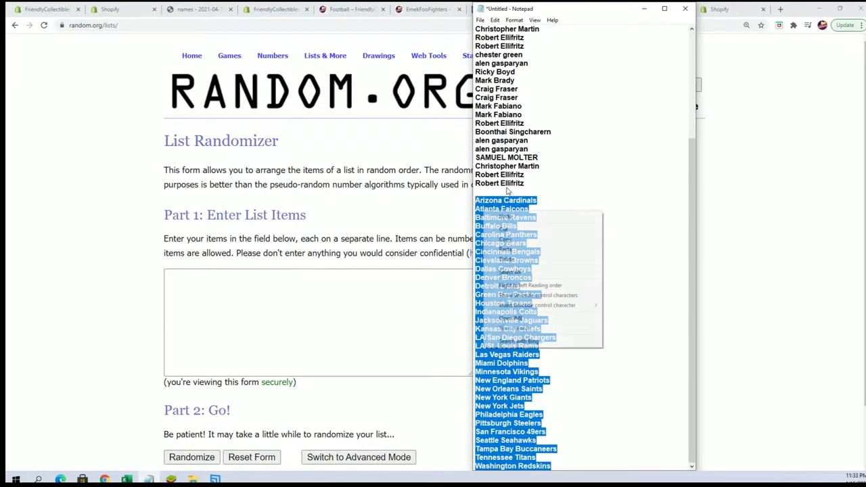
left_click(502, 238)
left_click(225, 279)
right_click(225, 279)
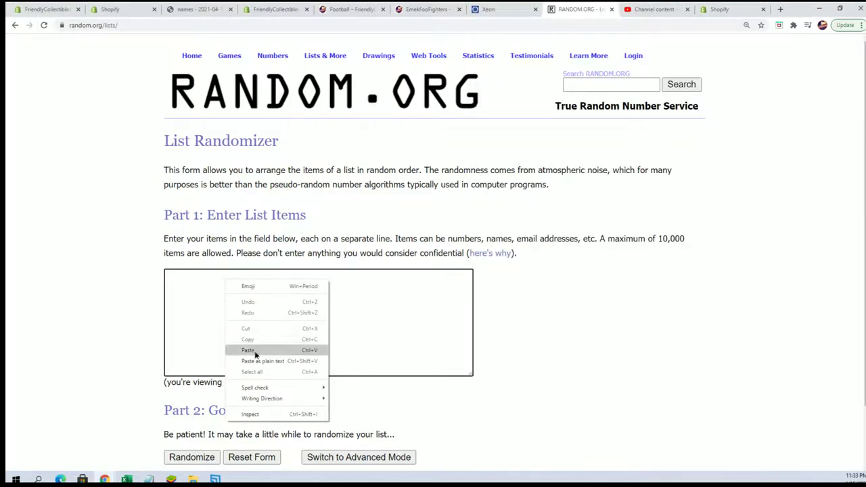
left_click(254, 351)
Randomize the NFL team list seven times in total
scroll(614, 328, "down", 1)
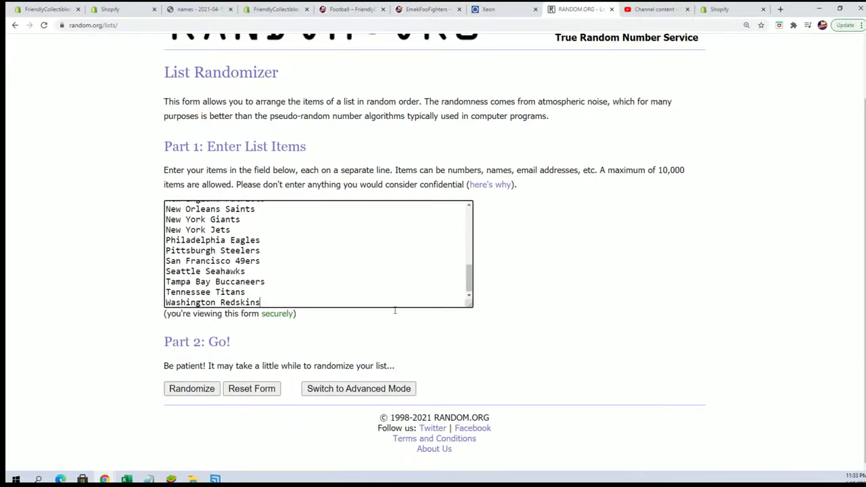
left_click(187, 388)
scroll(203, 379, "down", 3)
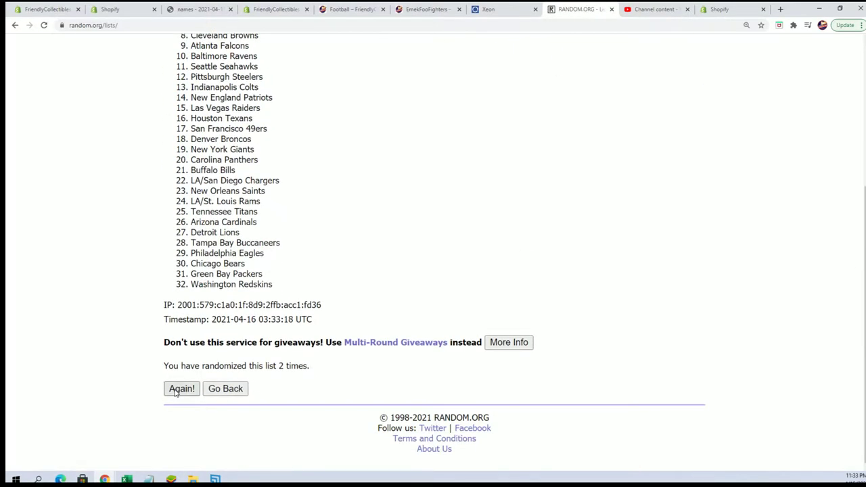
left_click(182, 388)
left_click(182, 389)
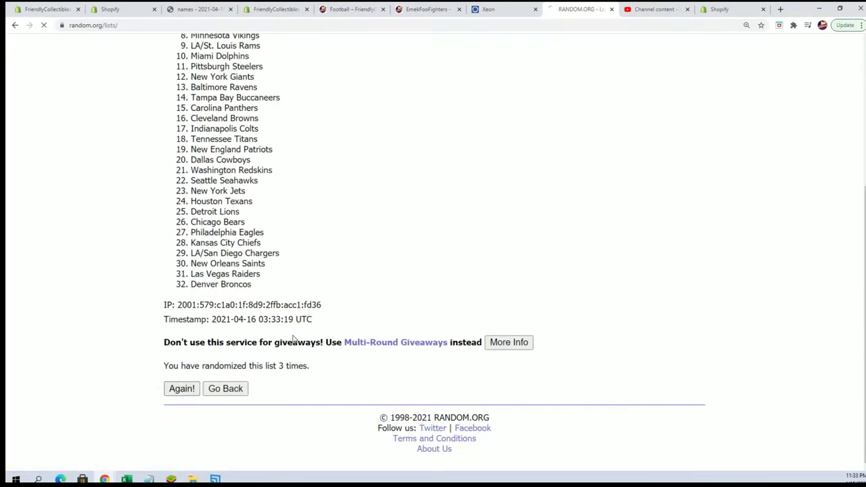
scroll(160, 363, "down", 2)
scroll(161, 363, "down", 1)
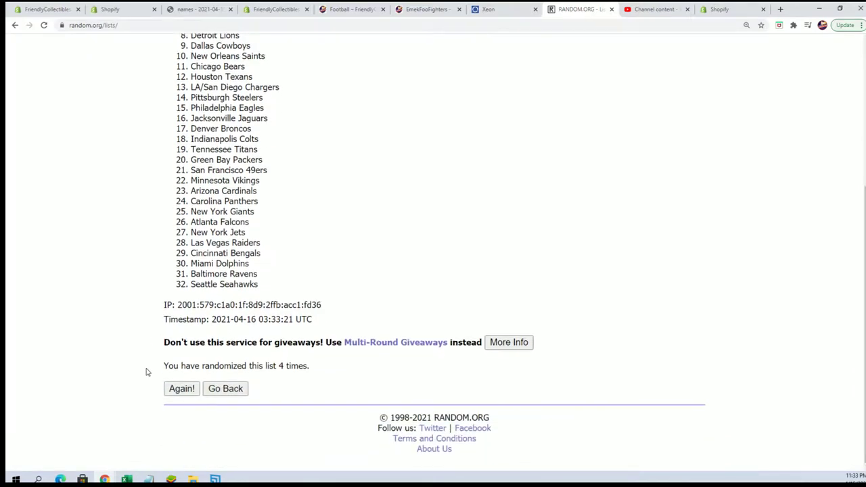
left_click(180, 389)
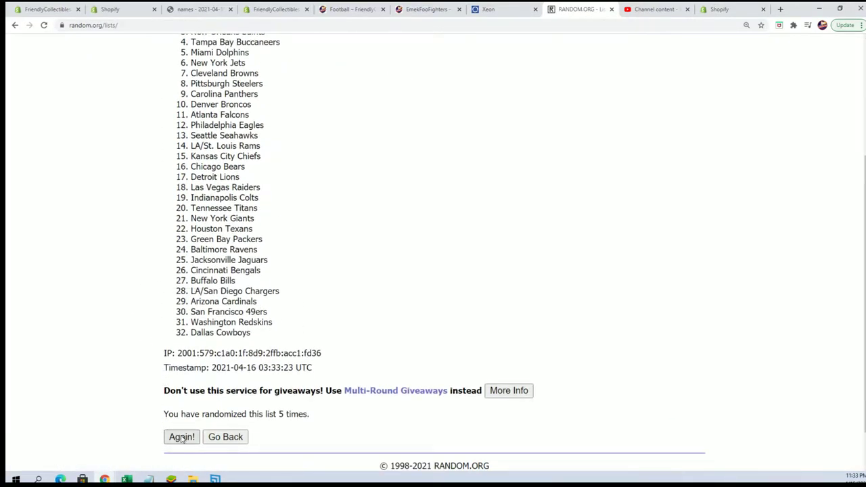
left_click(181, 437)
scroll(278, 379, "down", 3)
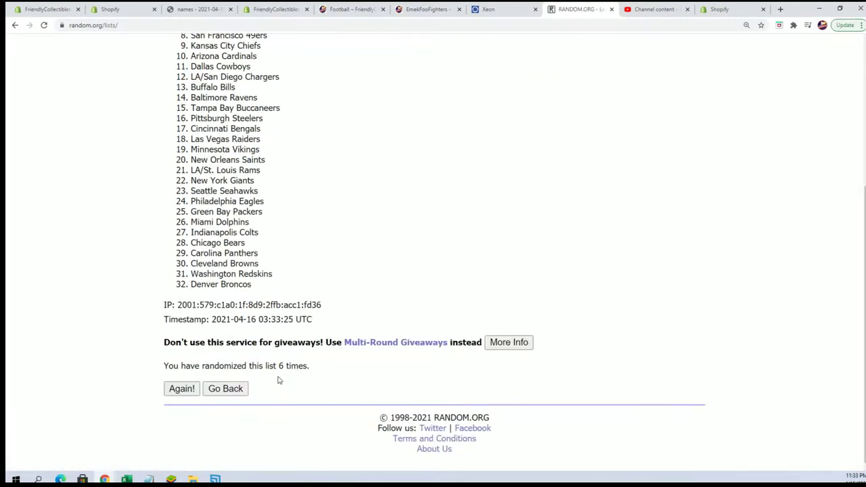
left_click(181, 389)
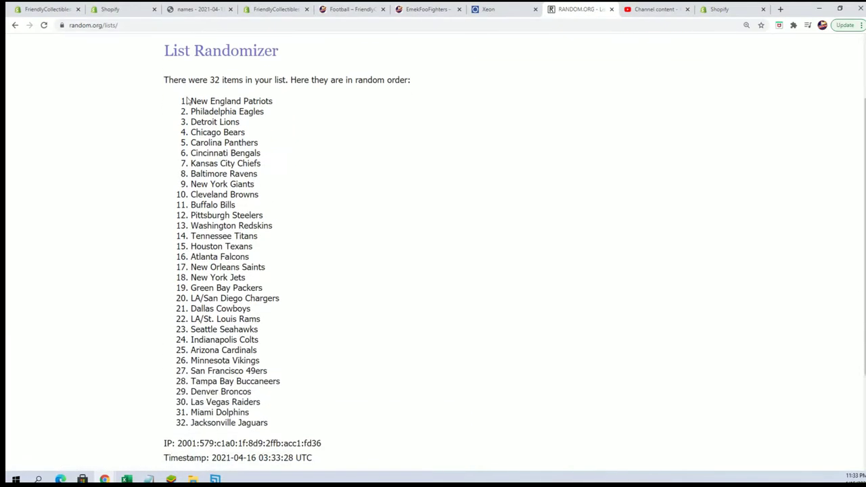
Copy the 32 randomized team names and paste them as Text into the Alpha NFL workbook in Excel, starting at cell B2
left_click_drag(189, 101, 290, 428)
right_click(236, 333)
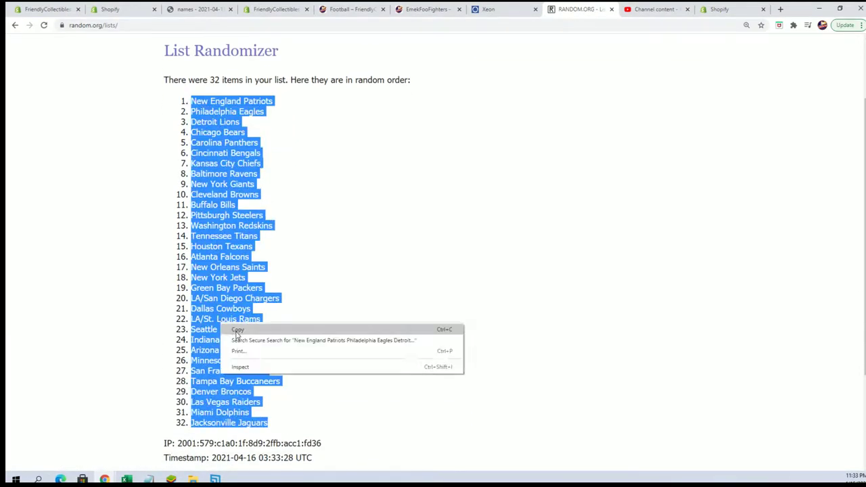
left_click(236, 330)
scroll(354, 402, "down", 2)
scroll(342, 408, "up", 2)
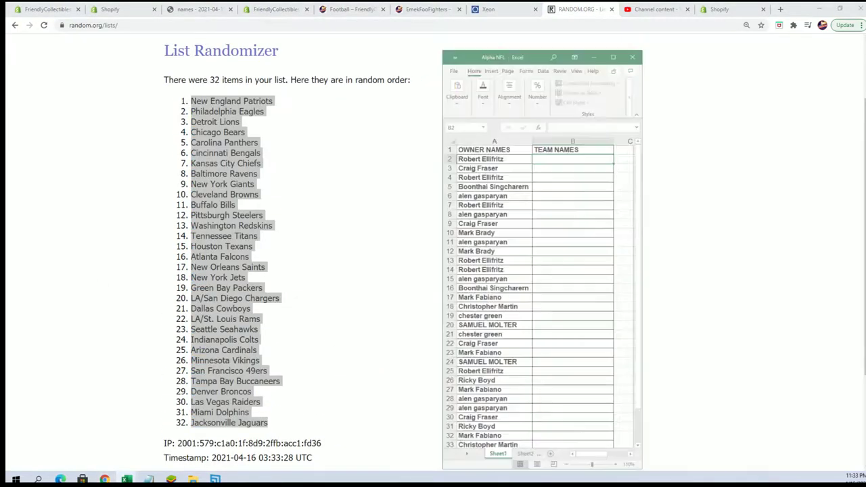
right_click(578, 125)
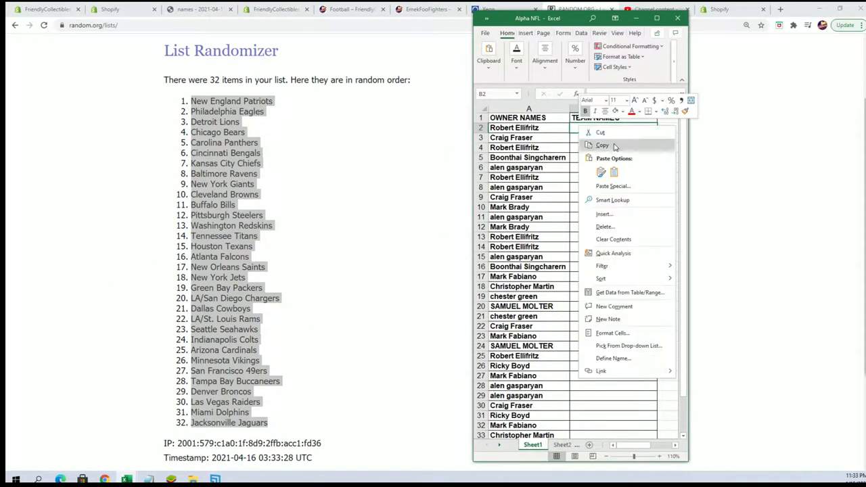
left_click(604, 186)
left_click(582, 137)
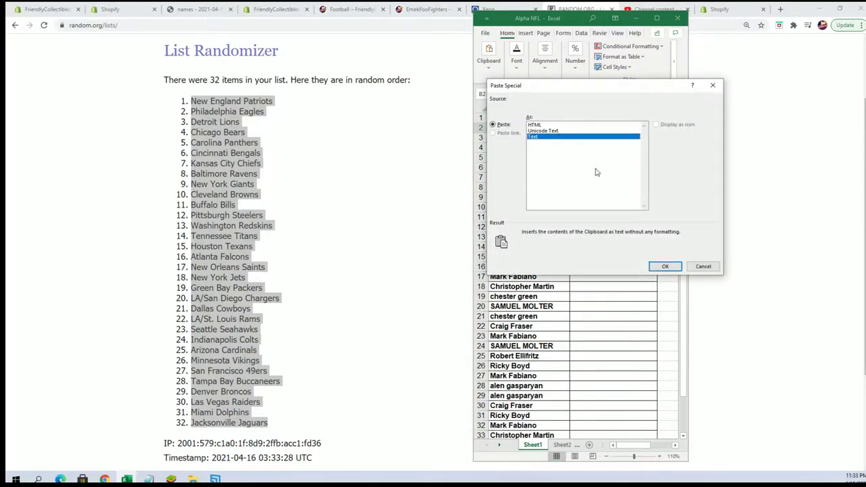
left_click(661, 267)
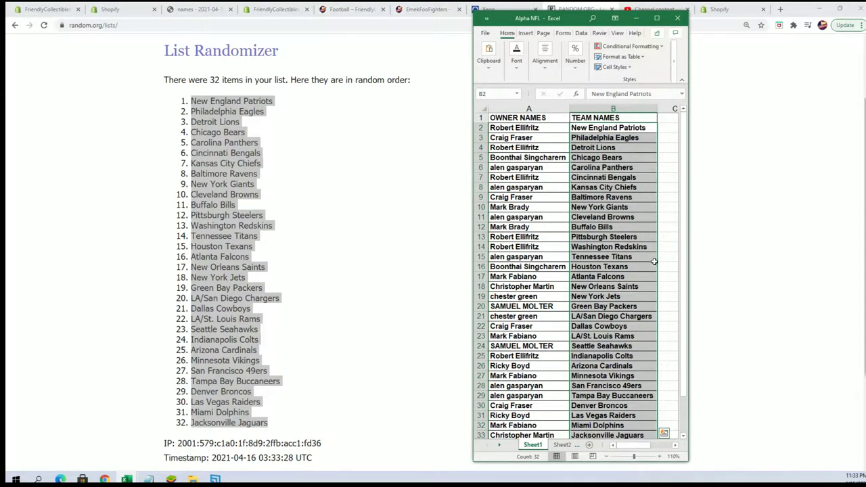
Maximize the workbook window and examine which team is paired with each owner down the list
left_click(657, 19)
left_click(88, 131)
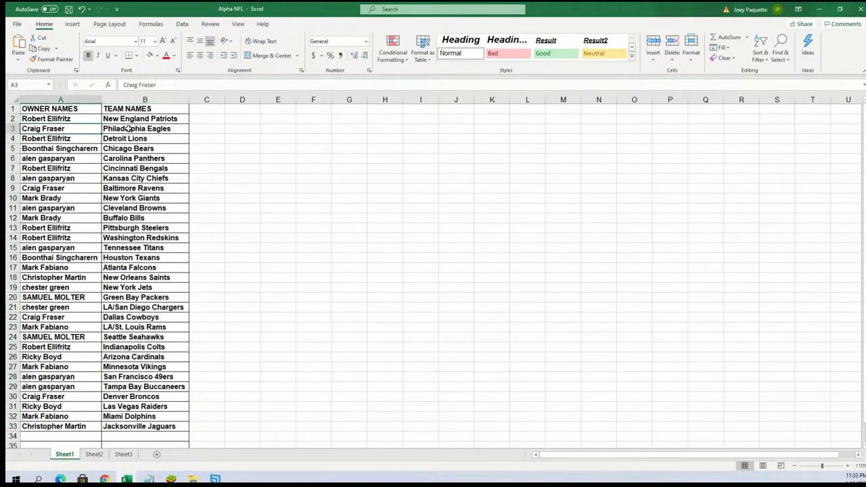
left_click(111, 170)
left_click(79, 169)
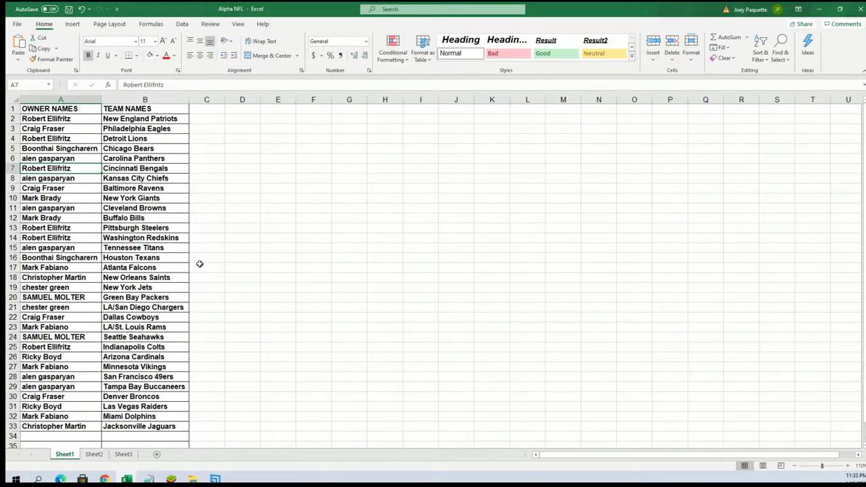
left_click(90, 307)
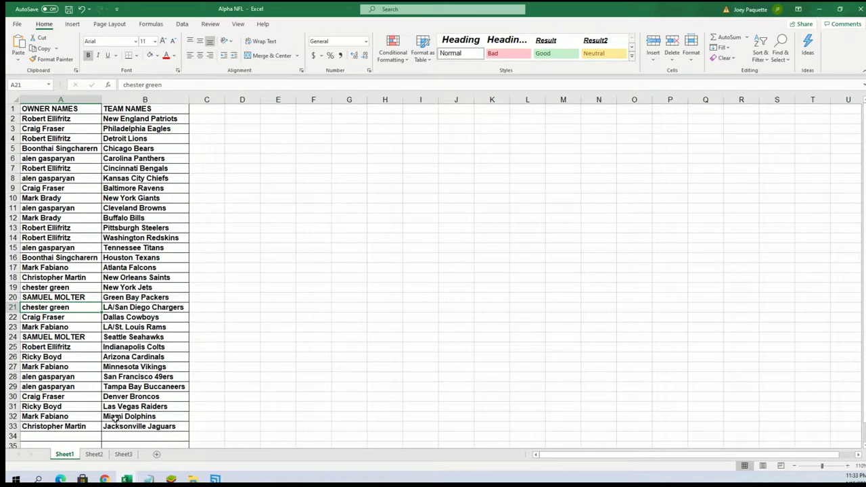
left_click(89, 367)
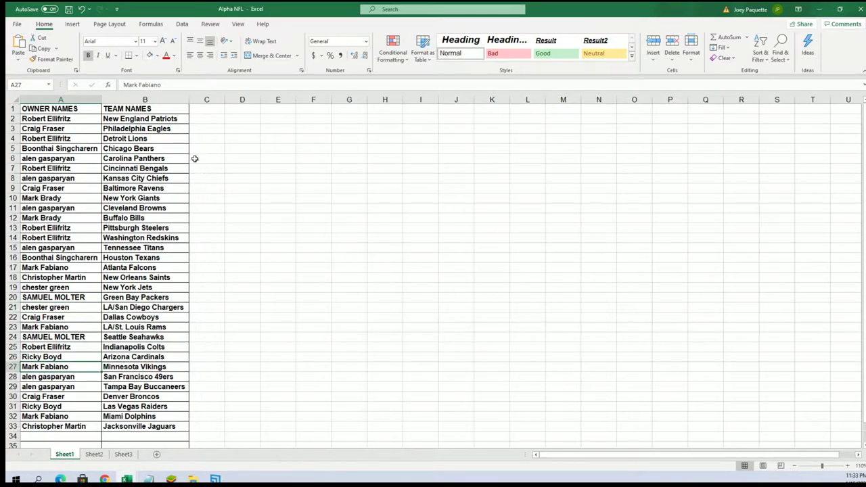
left_click(90, 304)
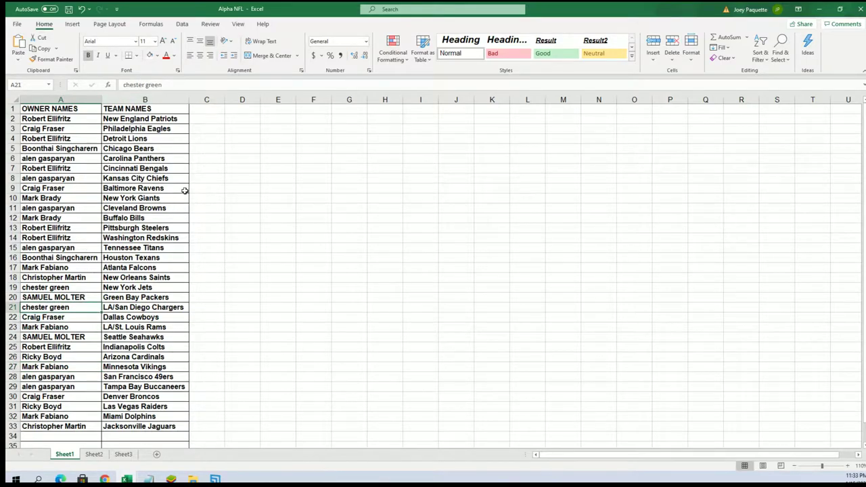
Sort the TEAM NAMES range B2:B34 from A to Z, expanding the selection to keep each owner with their team
left_click_drag(130, 119, 142, 436)
left_click(760, 52)
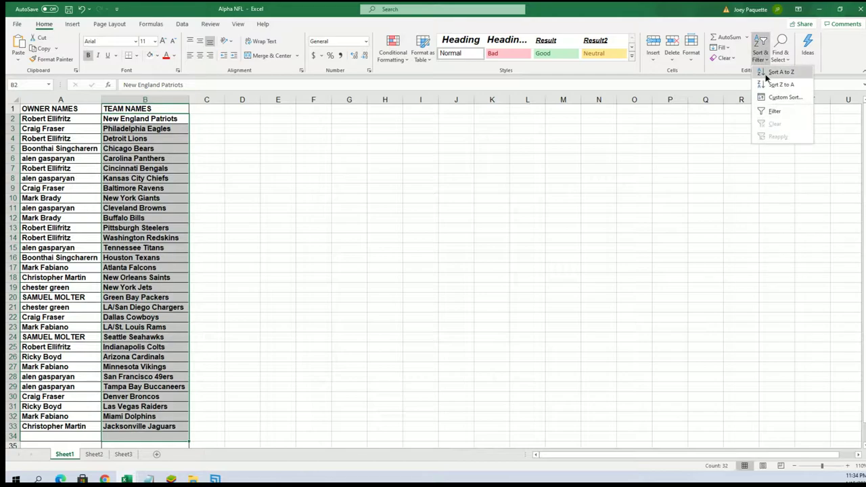
left_click(776, 71)
left_click(803, 266)
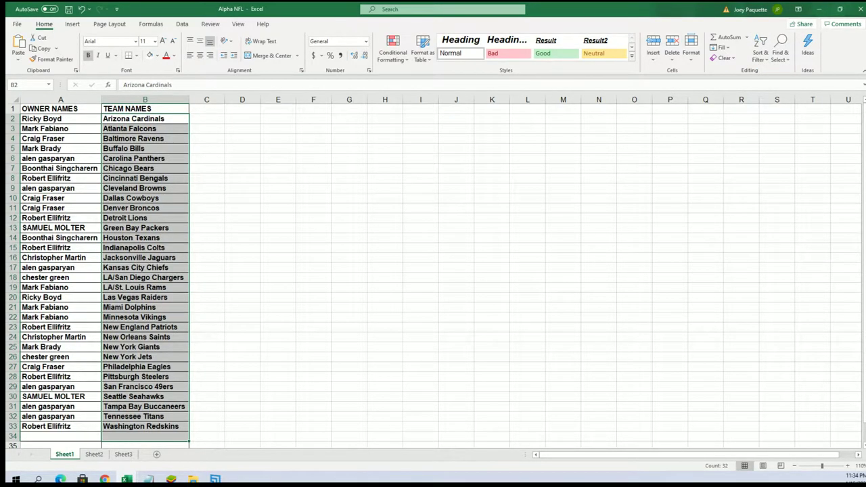